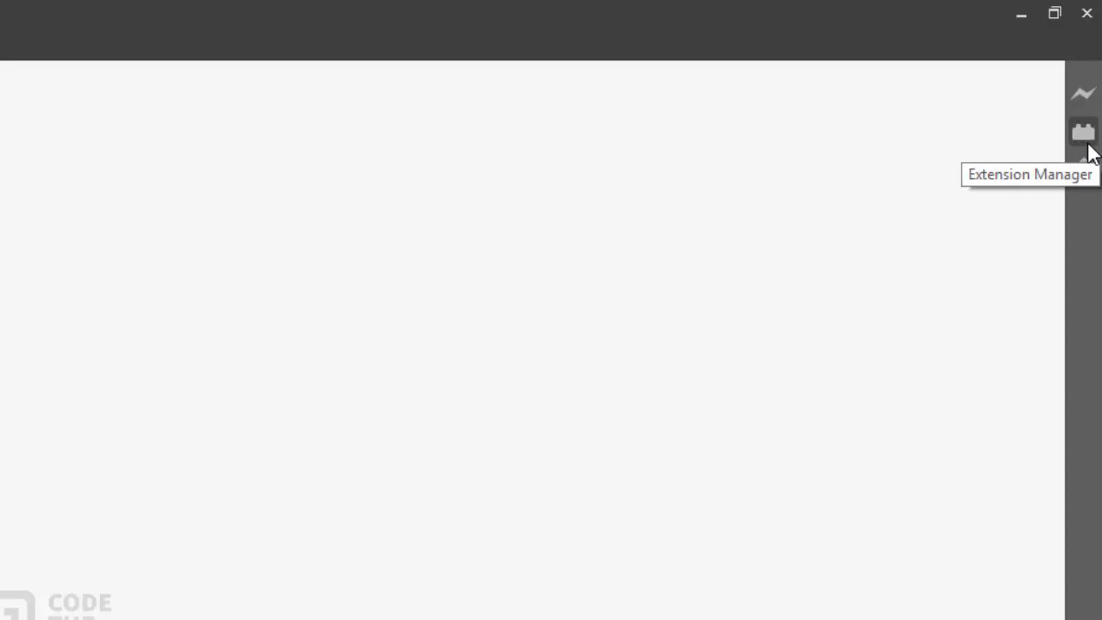
- Open the Extension Manager and browse the available extensions and the themes on offer
click(1086, 138)
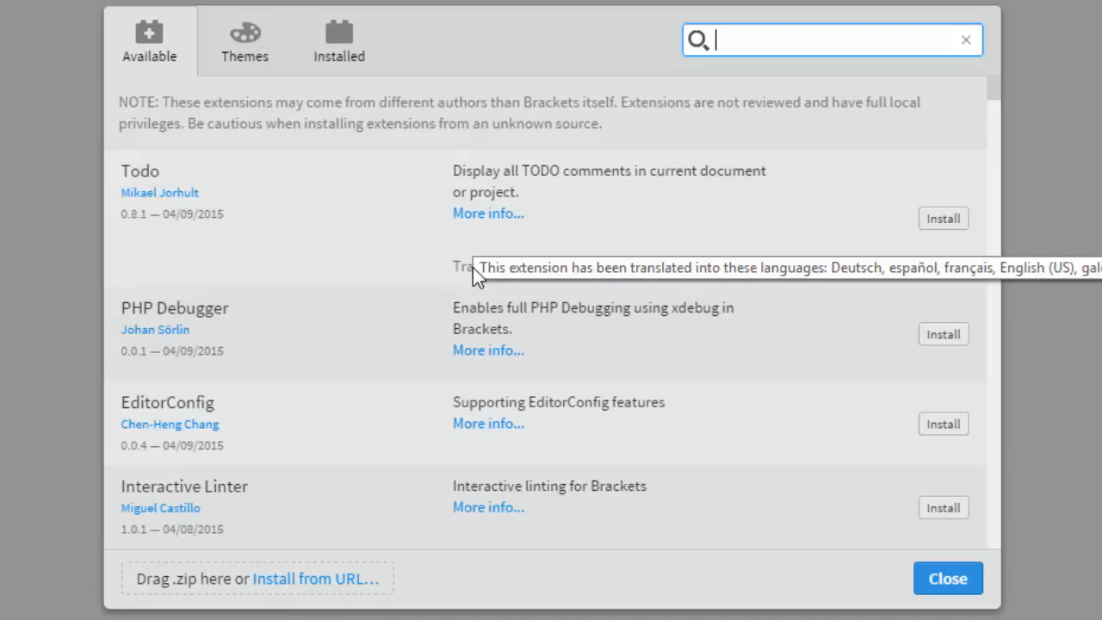
scroll(937, 455, down, 10)
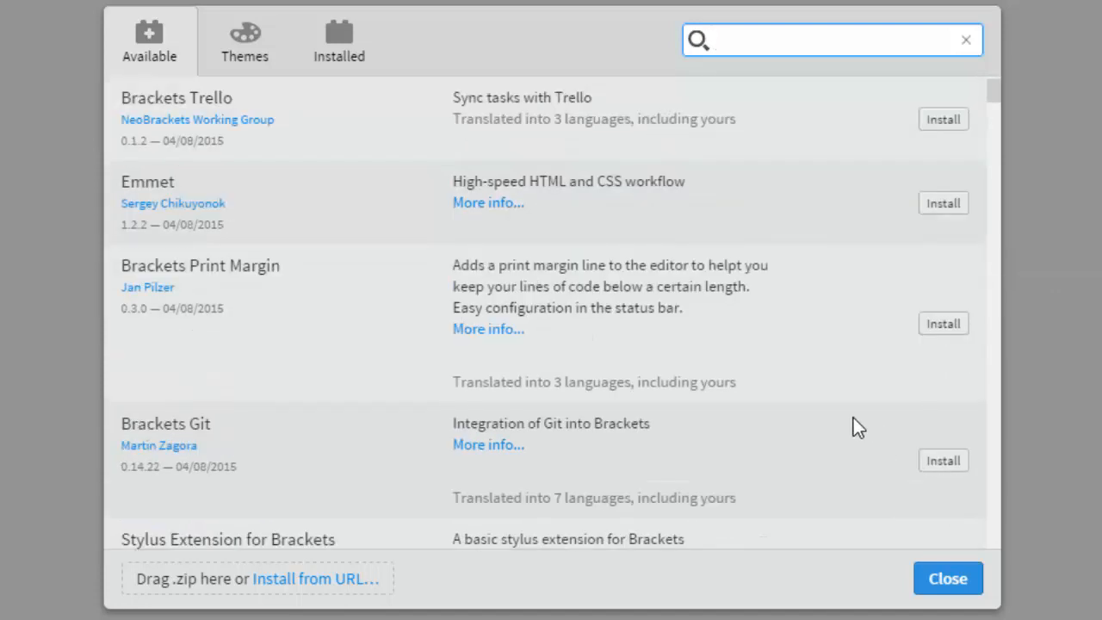
scroll(851, 411, down, 15)
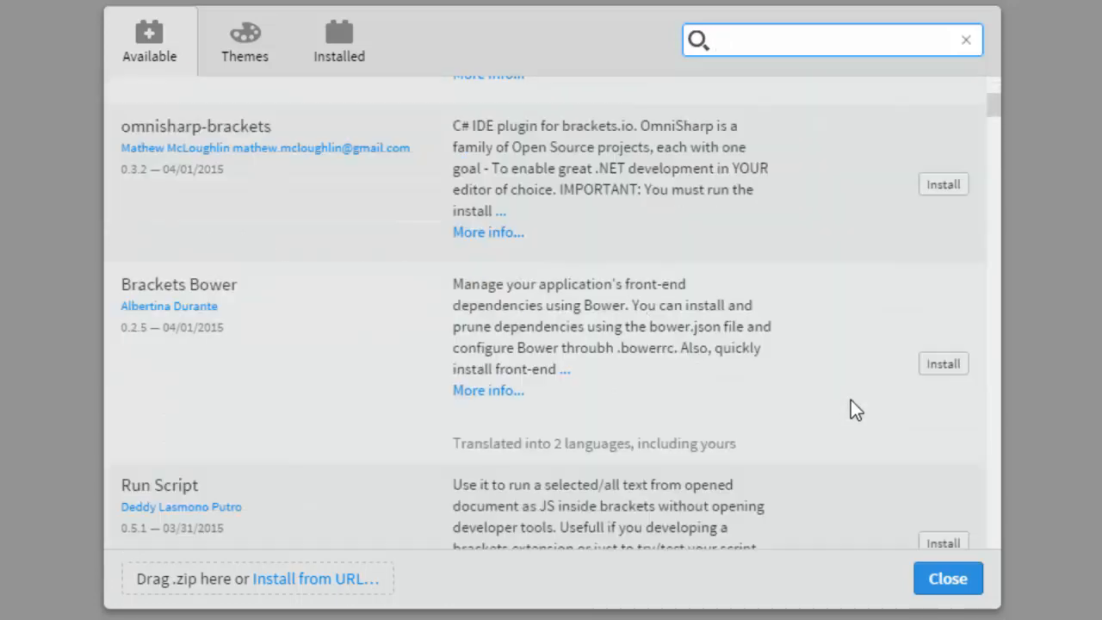
scroll(851, 399, down, 12)
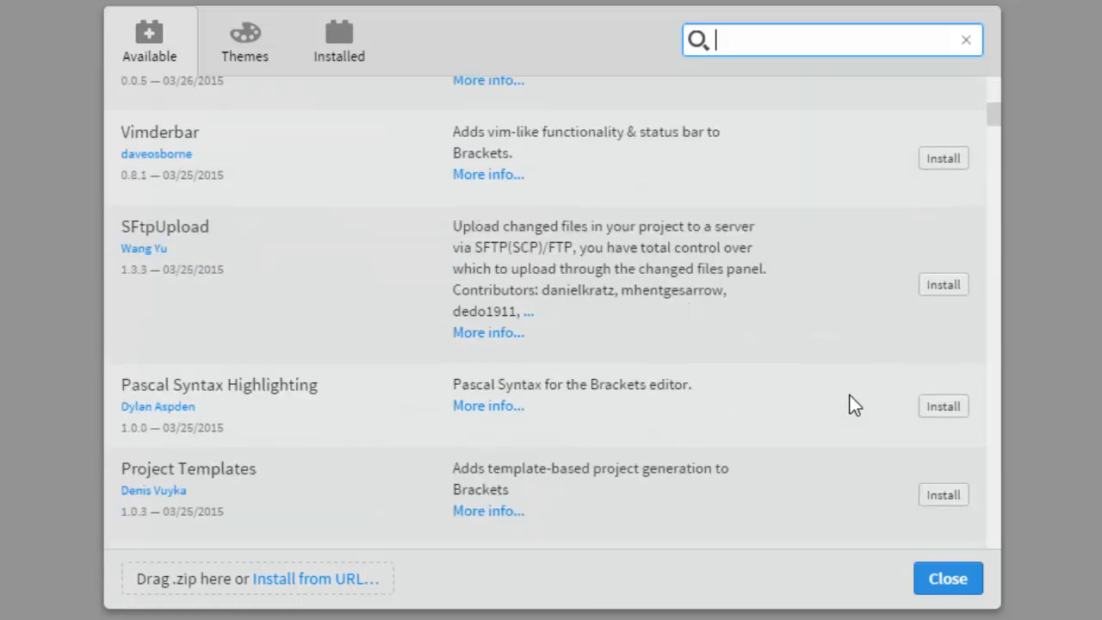
scroll(852, 405, down, 5)
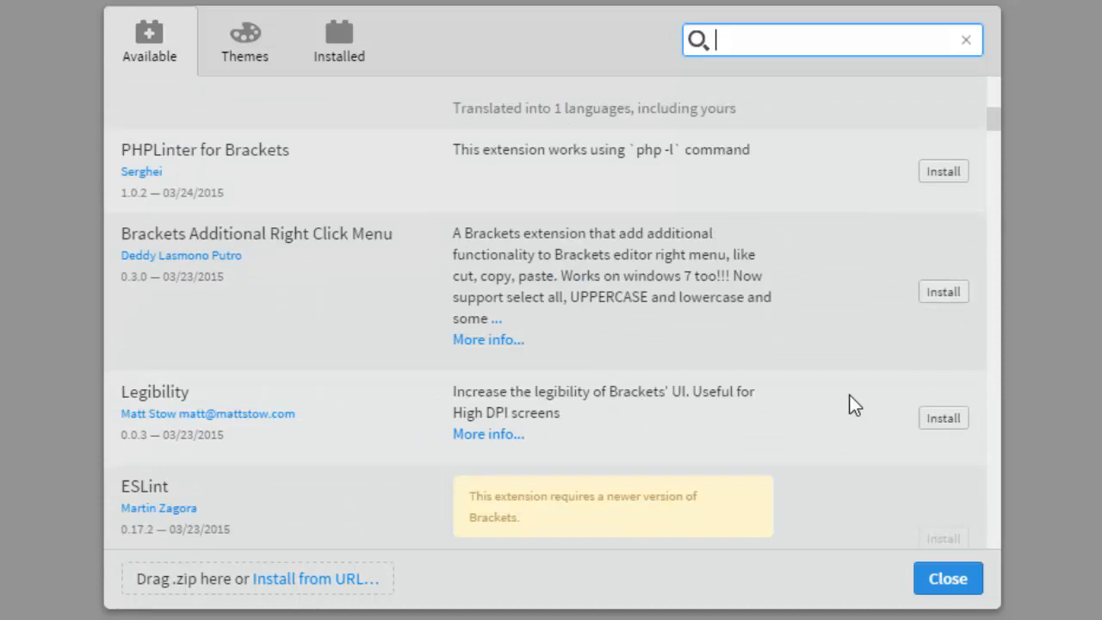
scroll(852, 404, down, 3)
scroll(848, 395, down, 5)
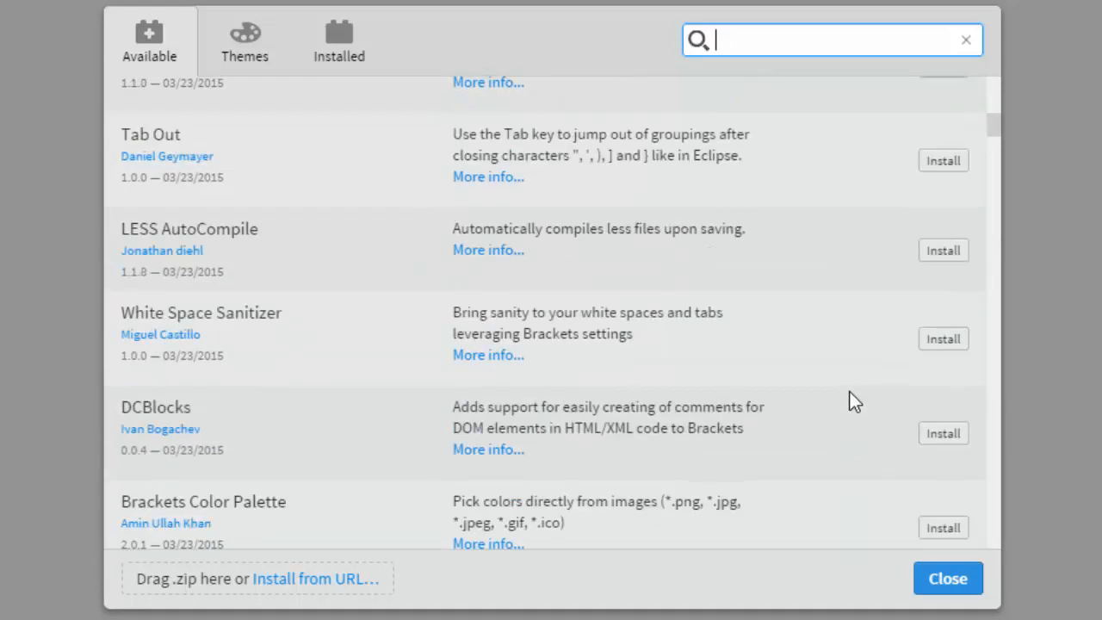
scroll(848, 392, down, 5)
scroll(849, 401, down, 2)
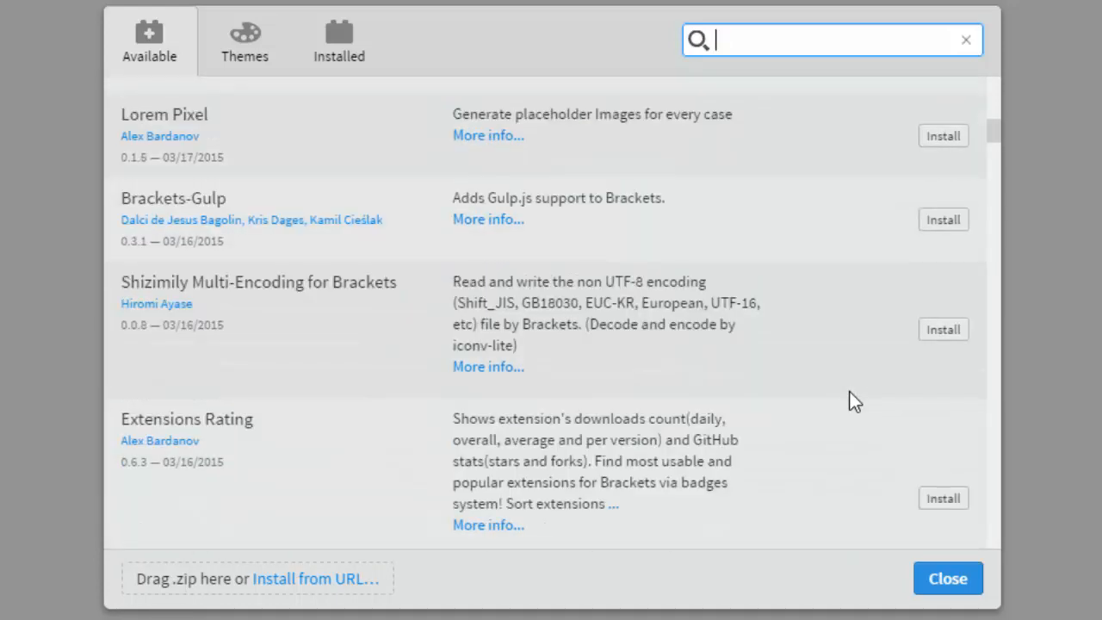
scroll(849, 401, down, 5)
scroll(850, 401, down, 8)
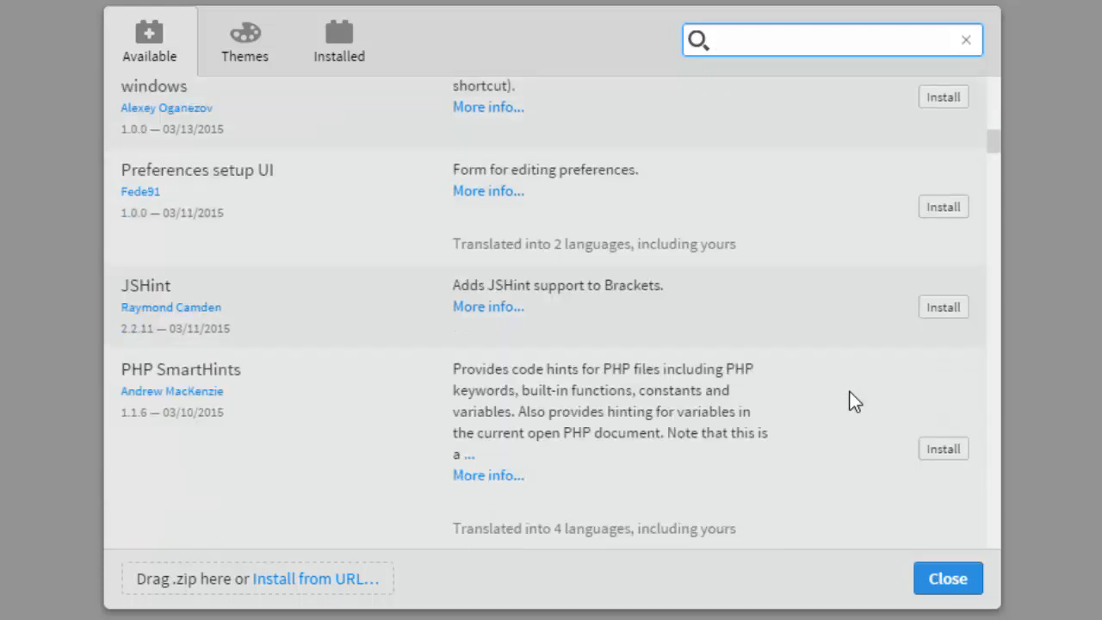
scroll(850, 401, down, 10)
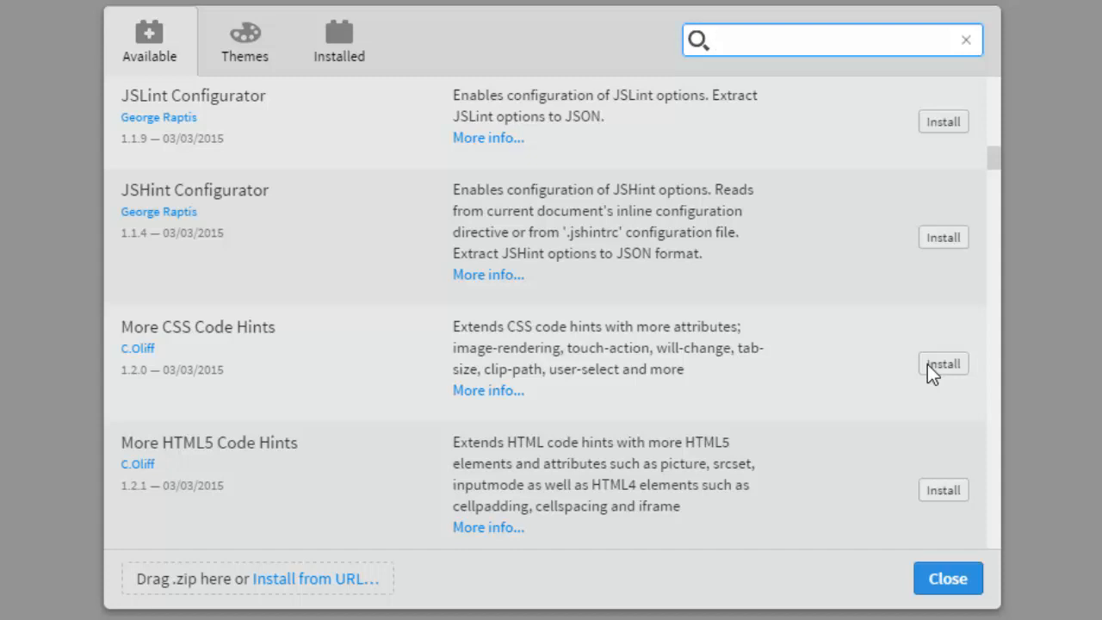
click(235, 67)
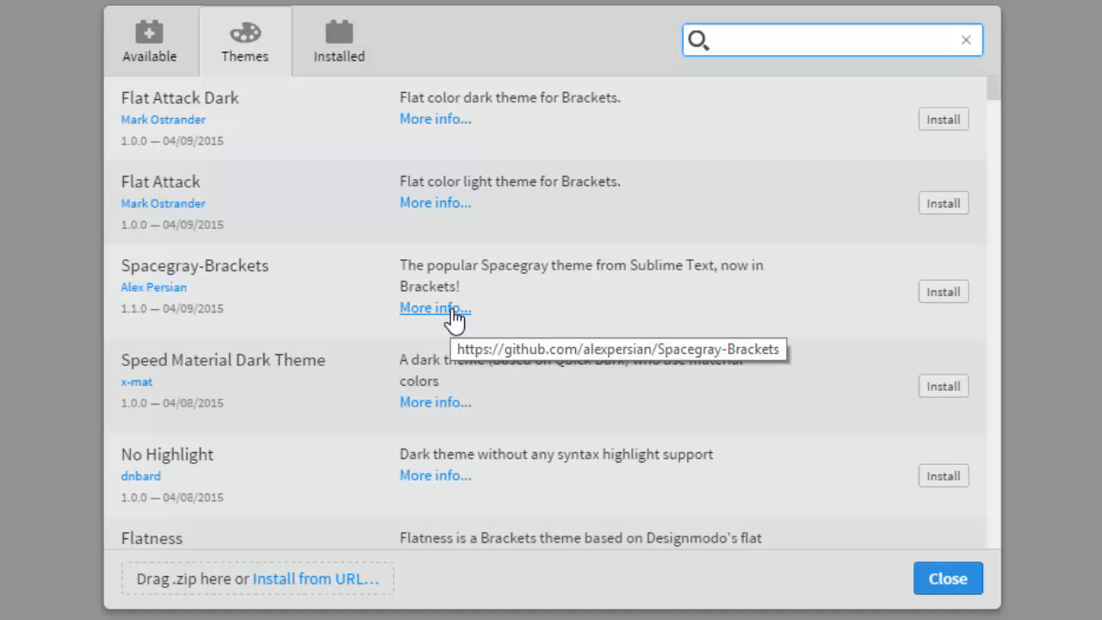
scroll(548, 293, down, 5)
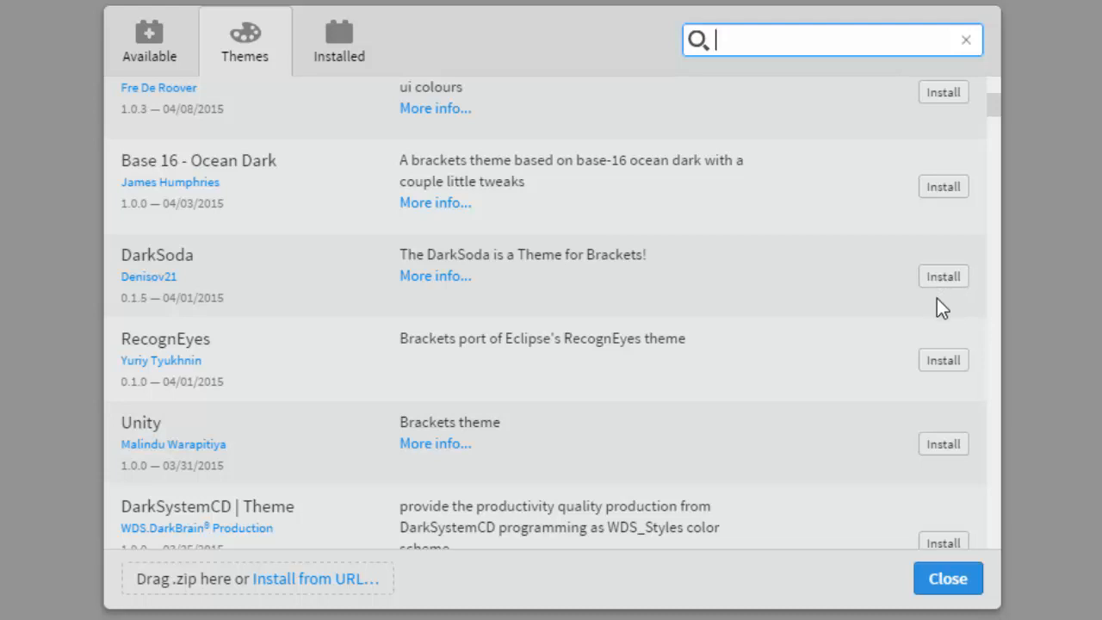
- Search the available extensions for "emmet", install the Emmet extension and look over its commands
click(146, 47)
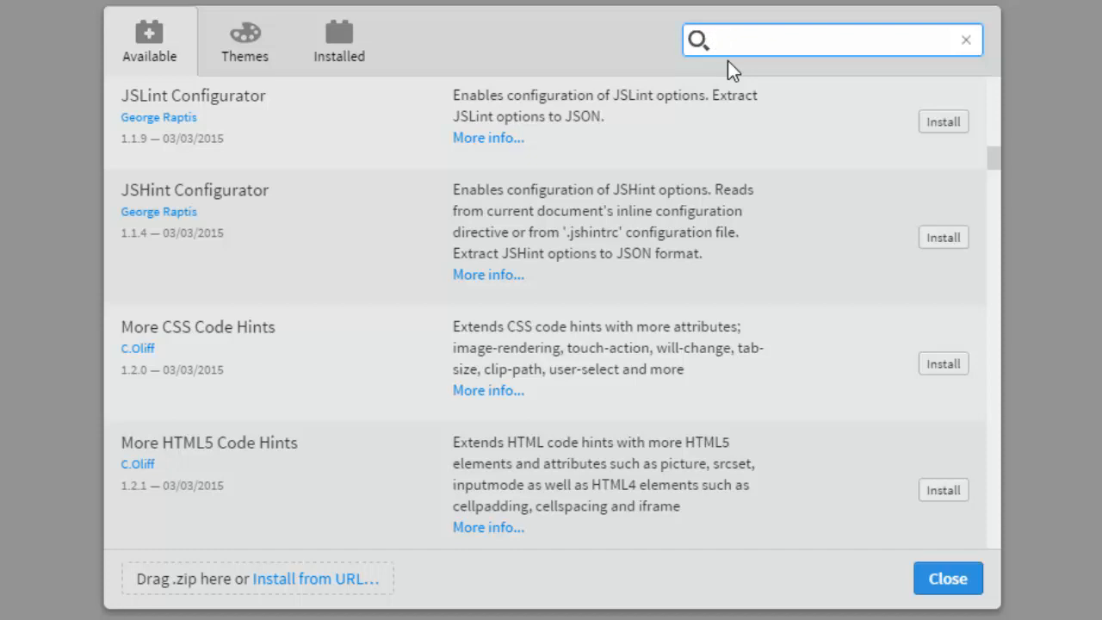
text(mmet)
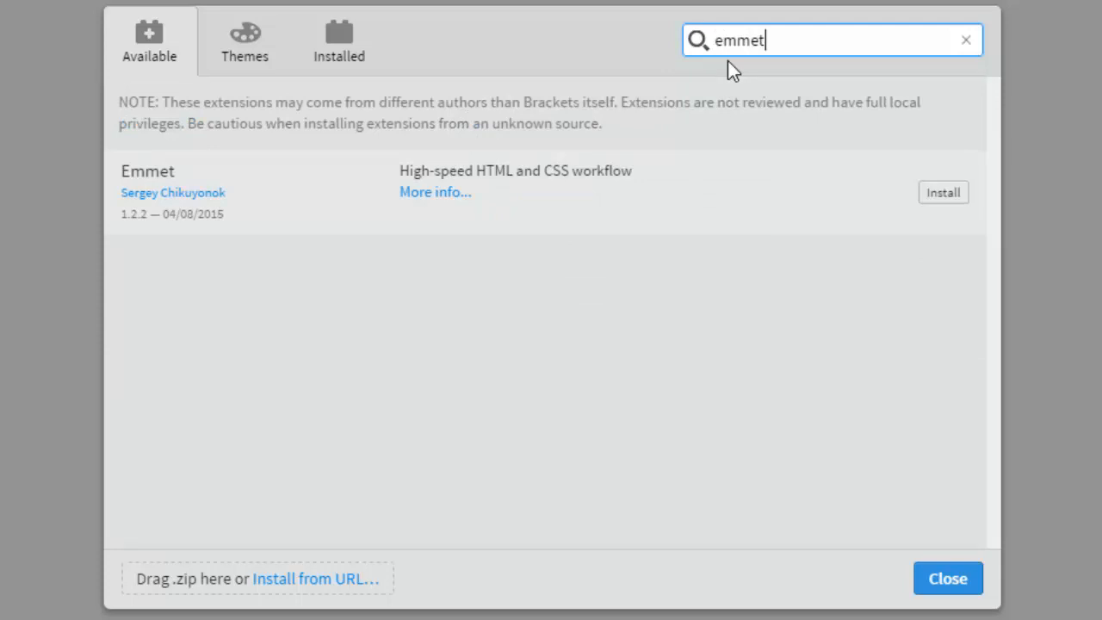
click(946, 194)
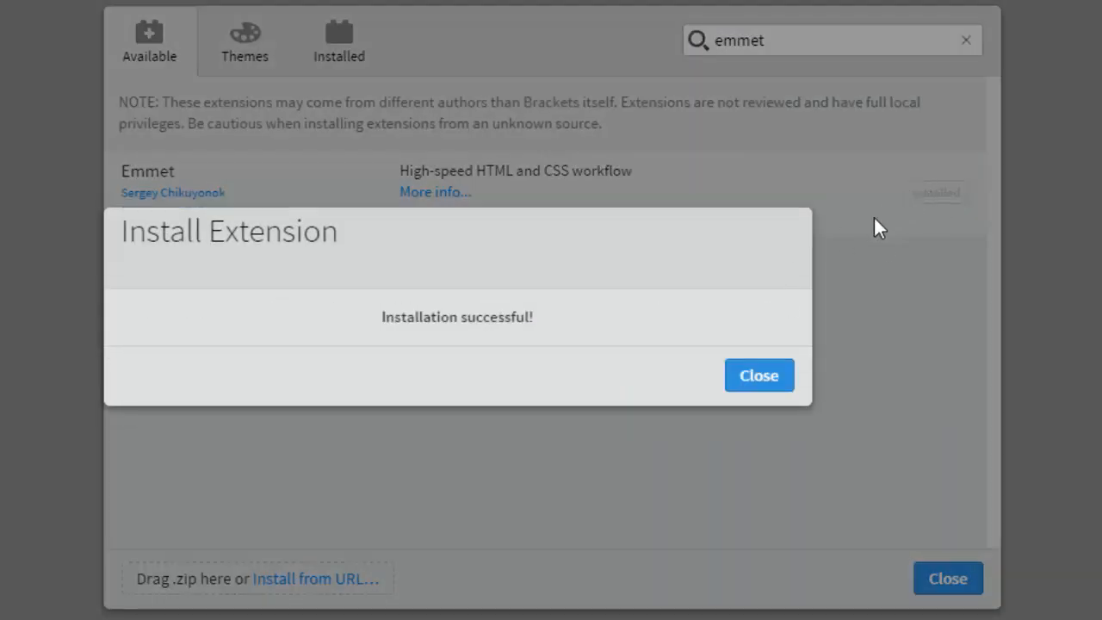
click(752, 382)
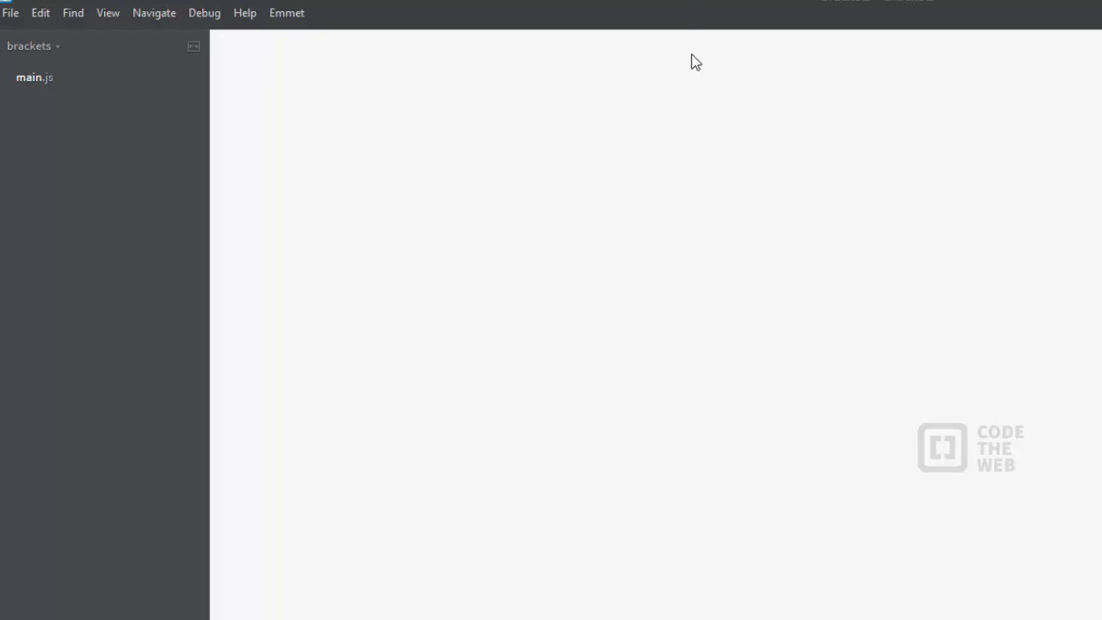
click(288, 13)
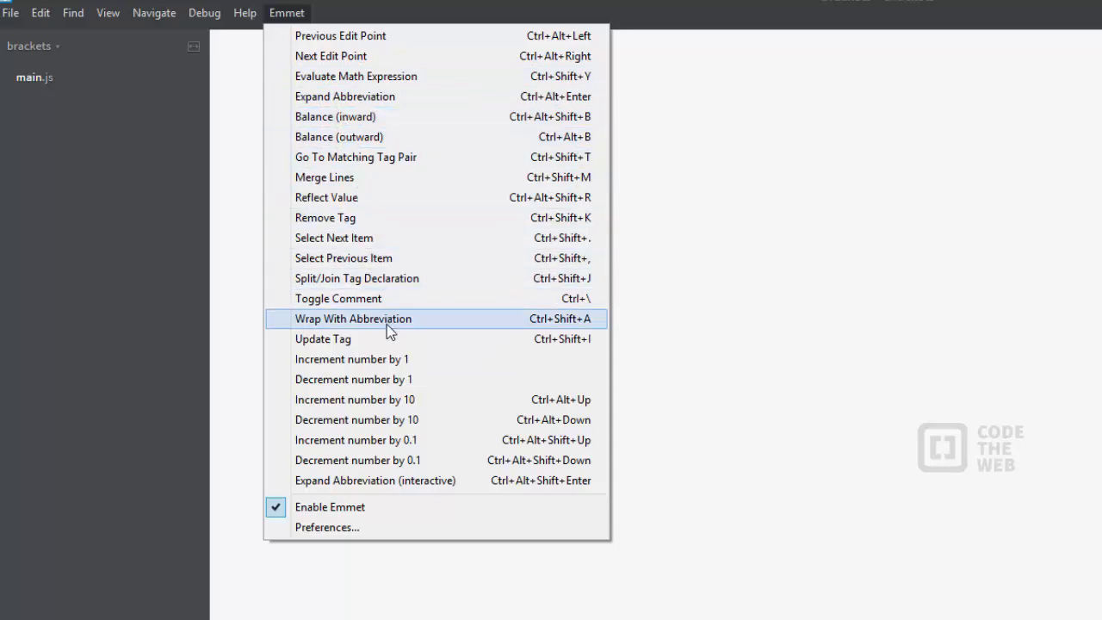
click(773, 381)
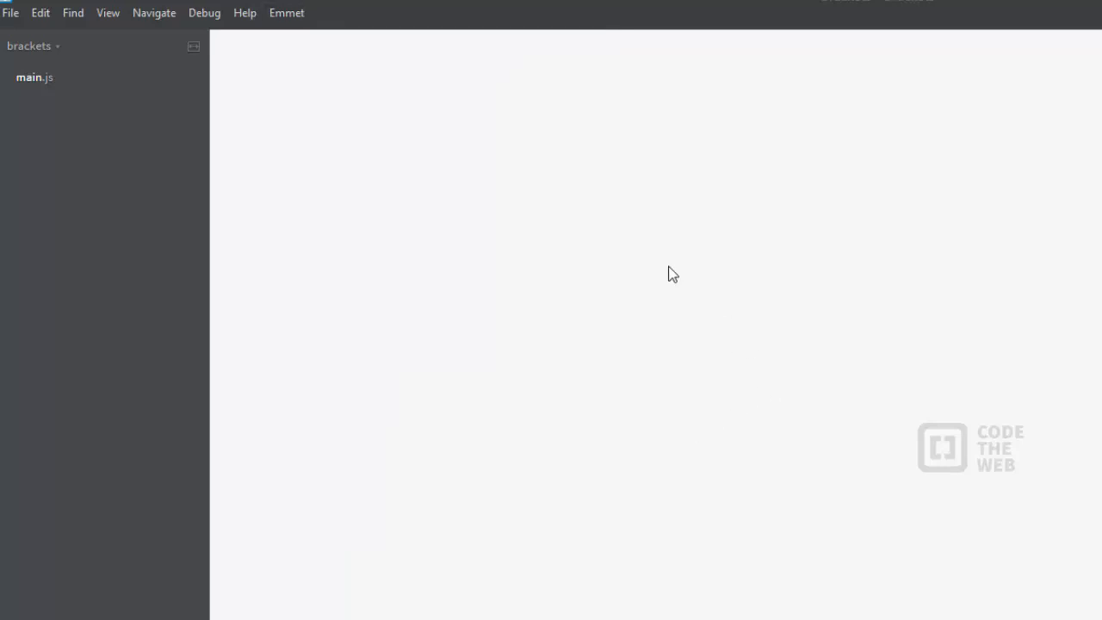
- Create a new file and save it as main.html in the brackets project folder
key(ctrl+n)
key(ctrl+s)
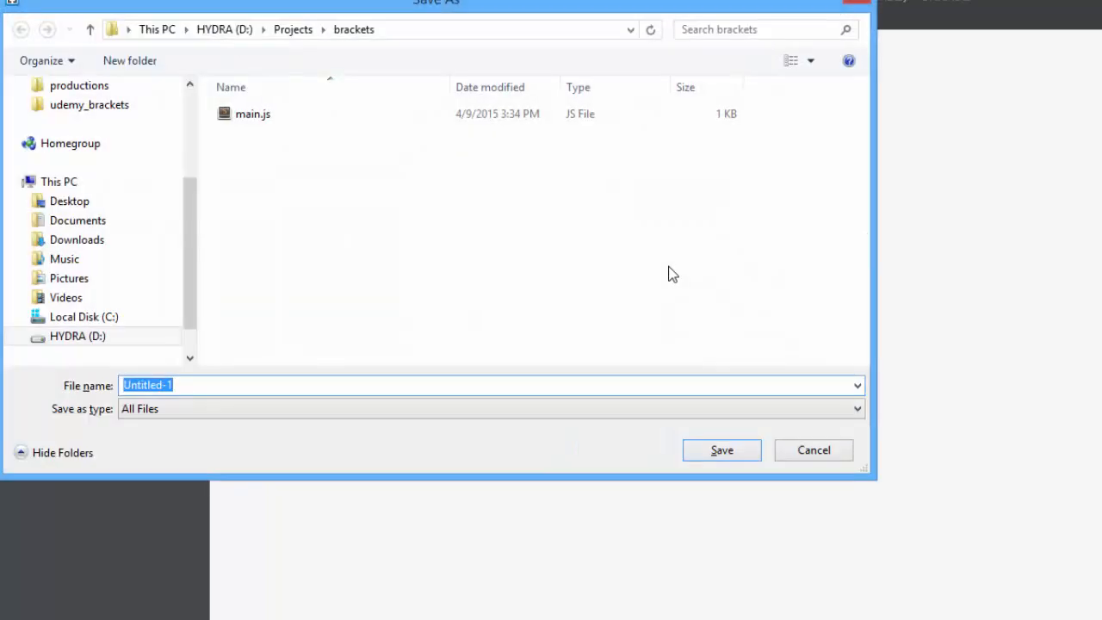
text(main.html)
key(Return)
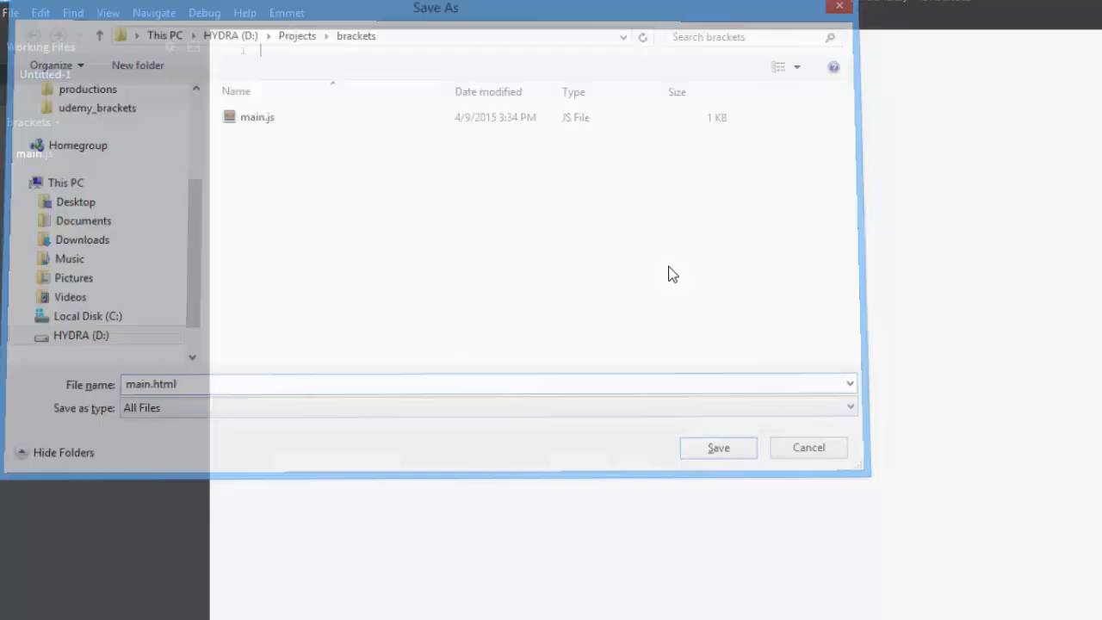
- Expand the Emmet abbreviation p into a paragraph element and split its tags around an empty line
text(p)
key(Tab)
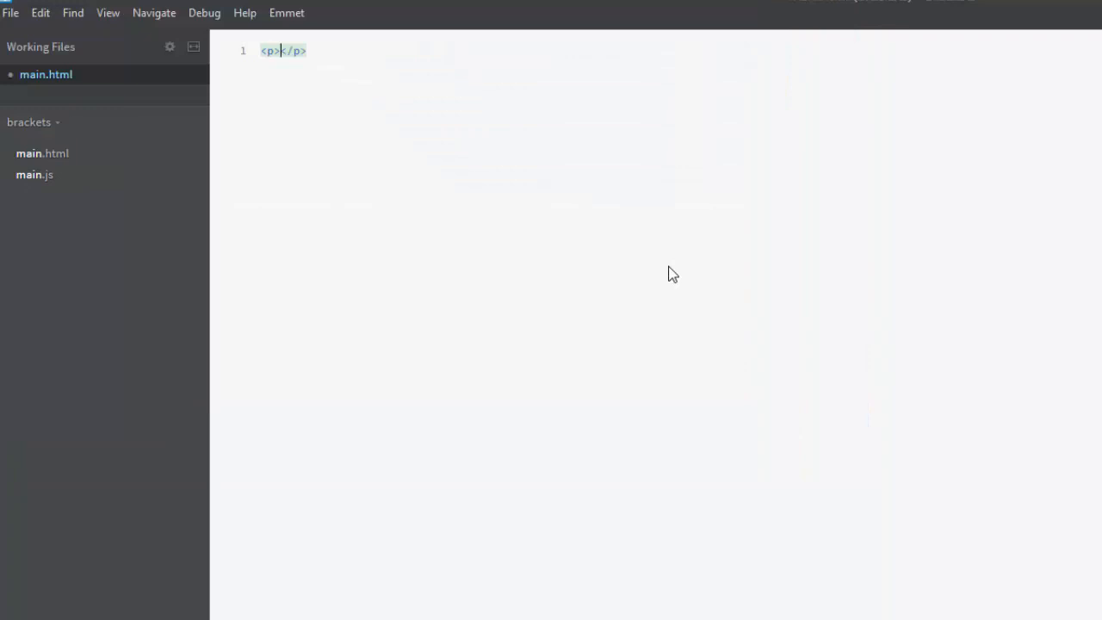
key(Return)
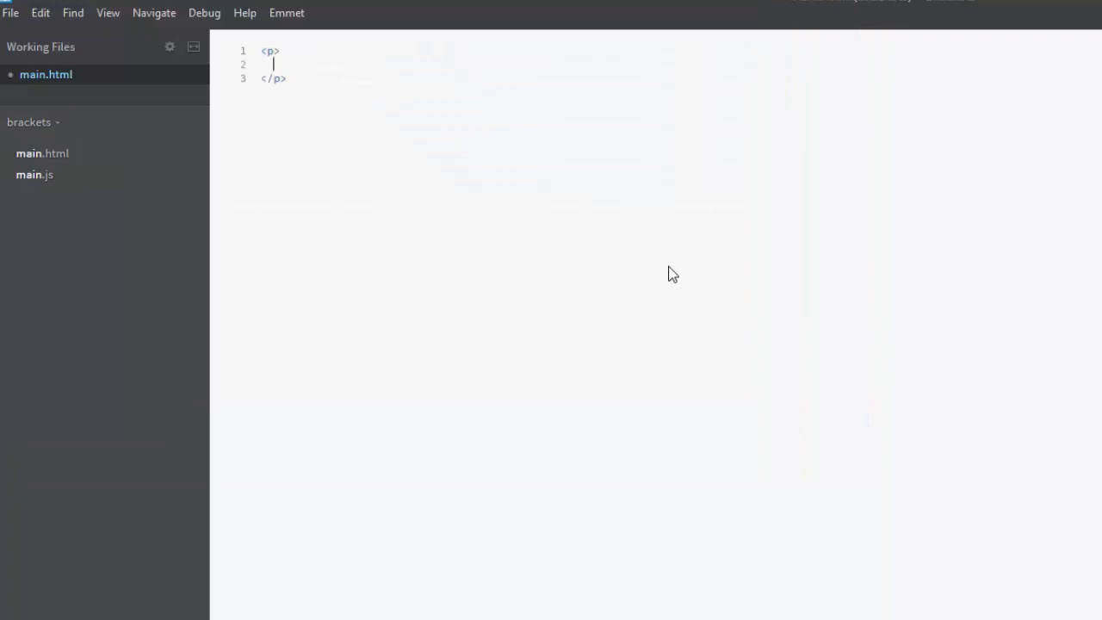
- Below the paragraph, leave two blank lines and expand the abbreviation div.hello into a div with class "hello"
key(Down)
key(End)
key(Return)
key(Return)
key(Return)
text(div)
text(.hel)
text(lo)
key(Tab)
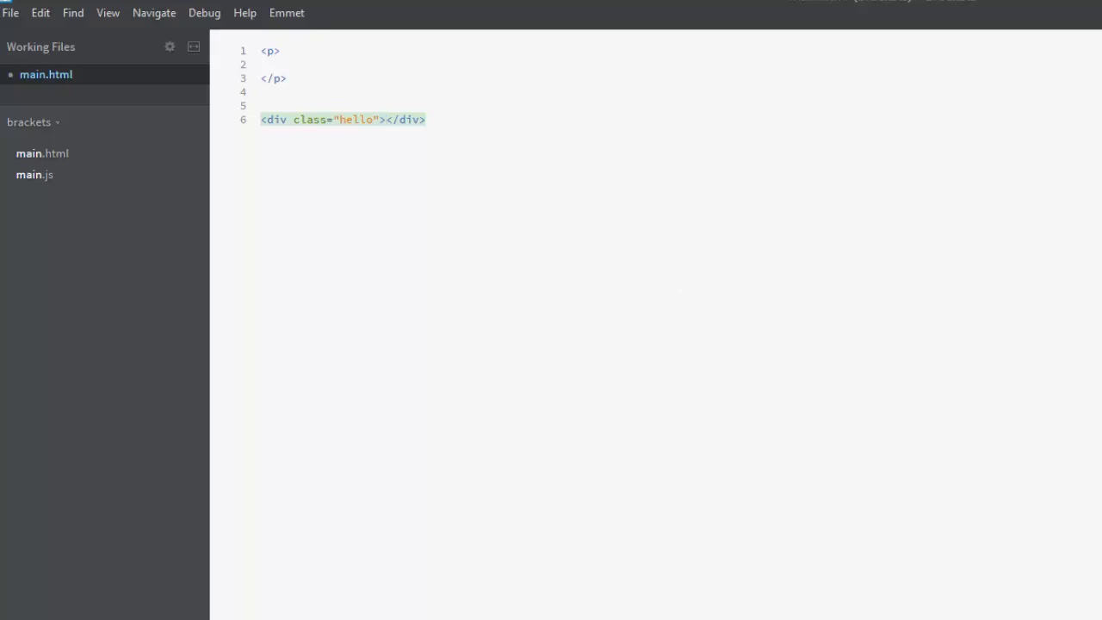
- Search the Extension Manager's themes for "black mint" and install the Black Mint Theme
click(1100, 77)
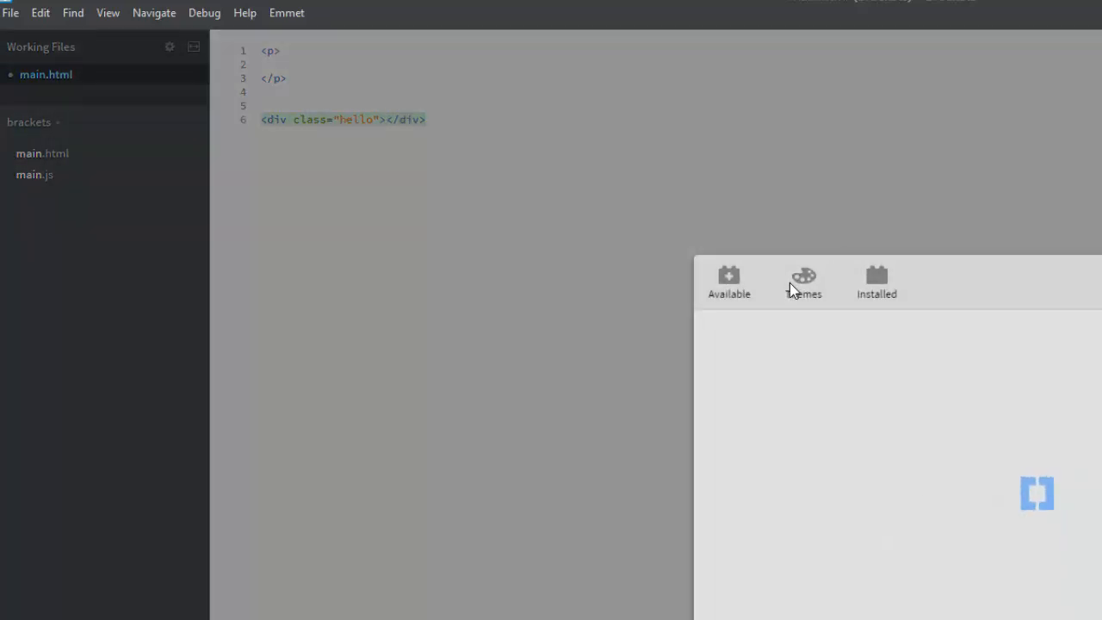
click(801, 285)
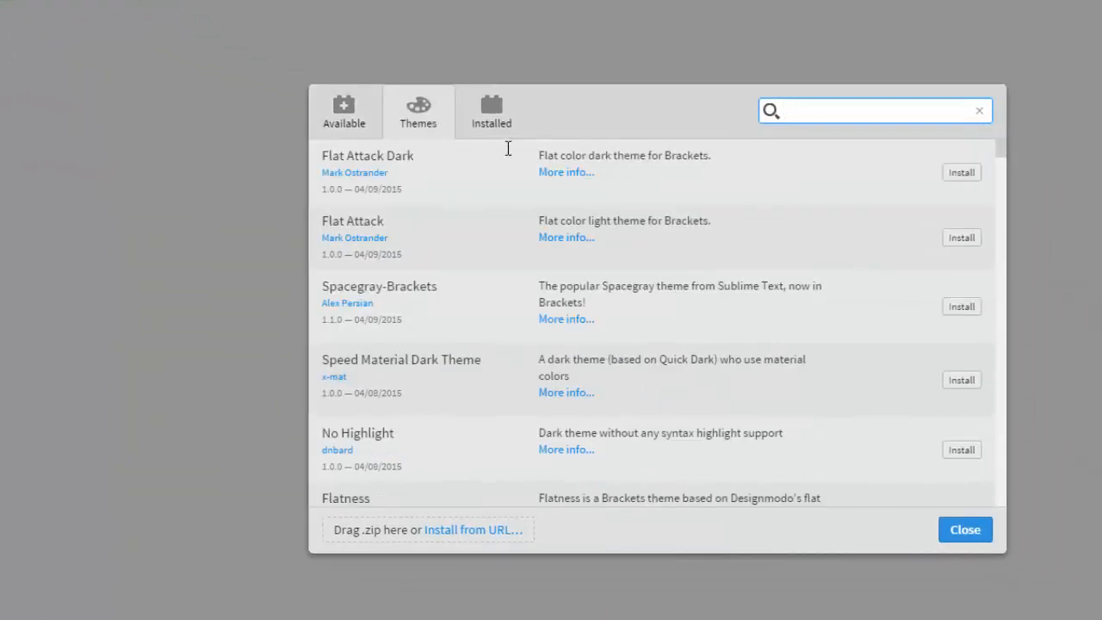
scroll(505, 155, down, 15)
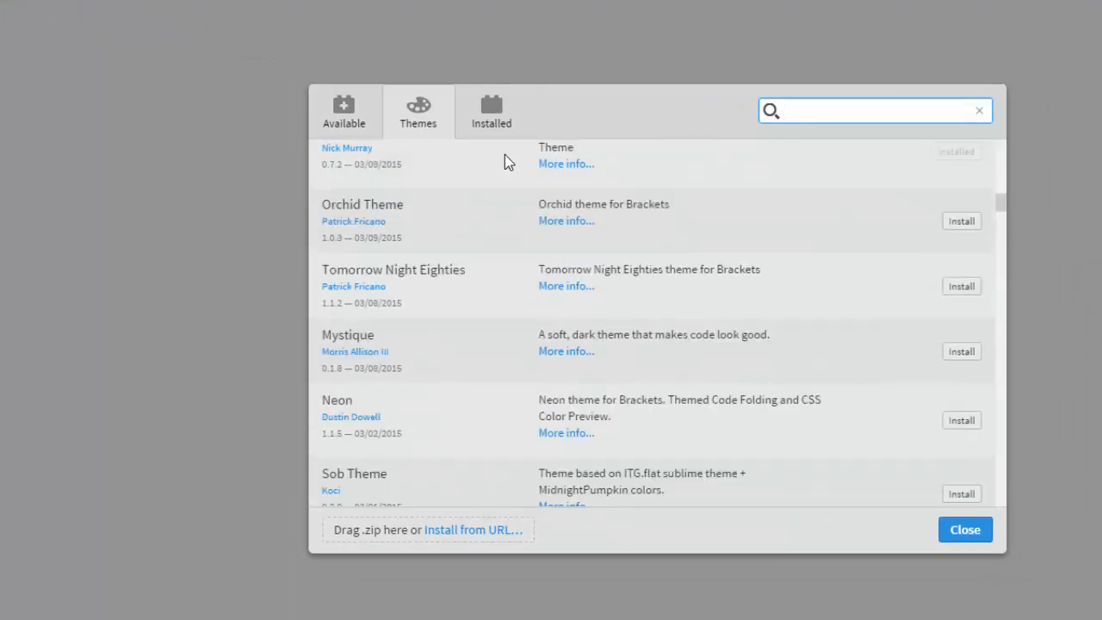
scroll(763, 341, down, 5)
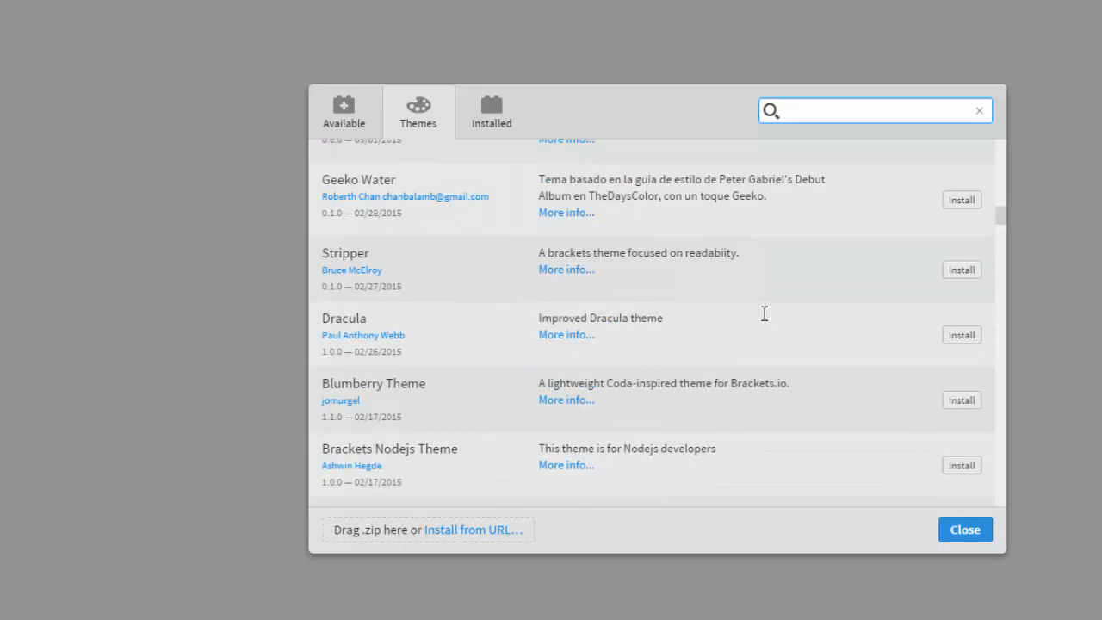
text(black)
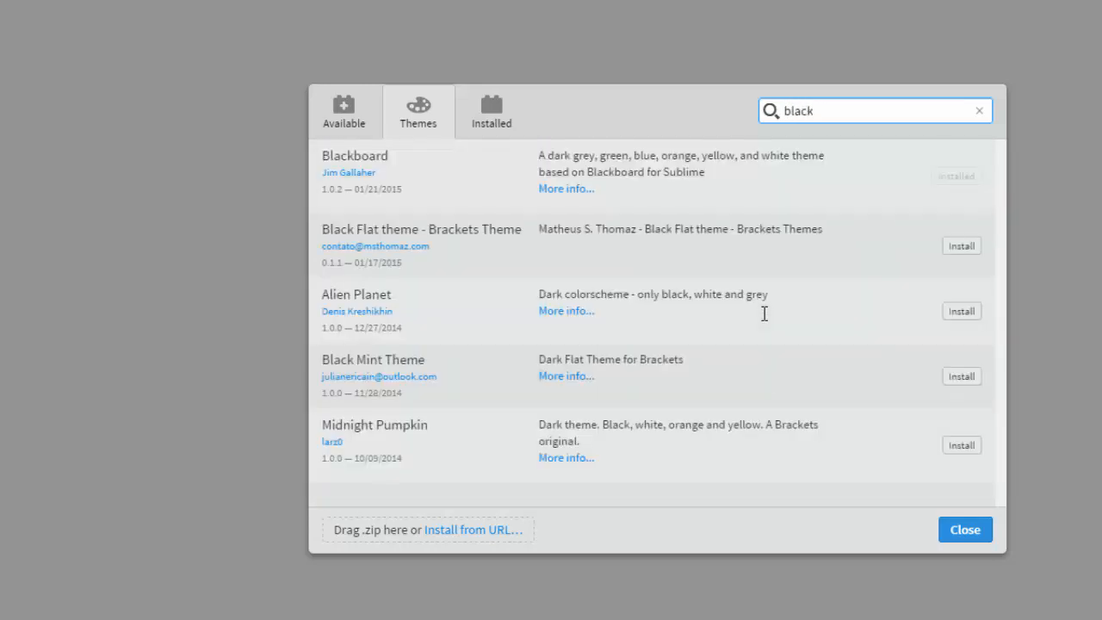
text( mint)
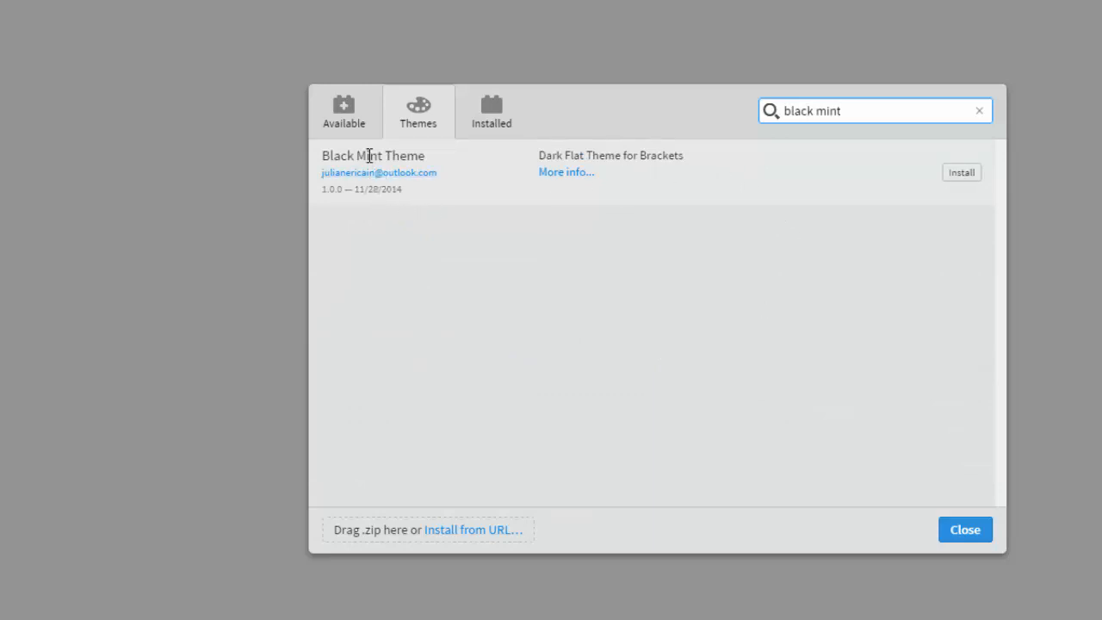
click(961, 173)
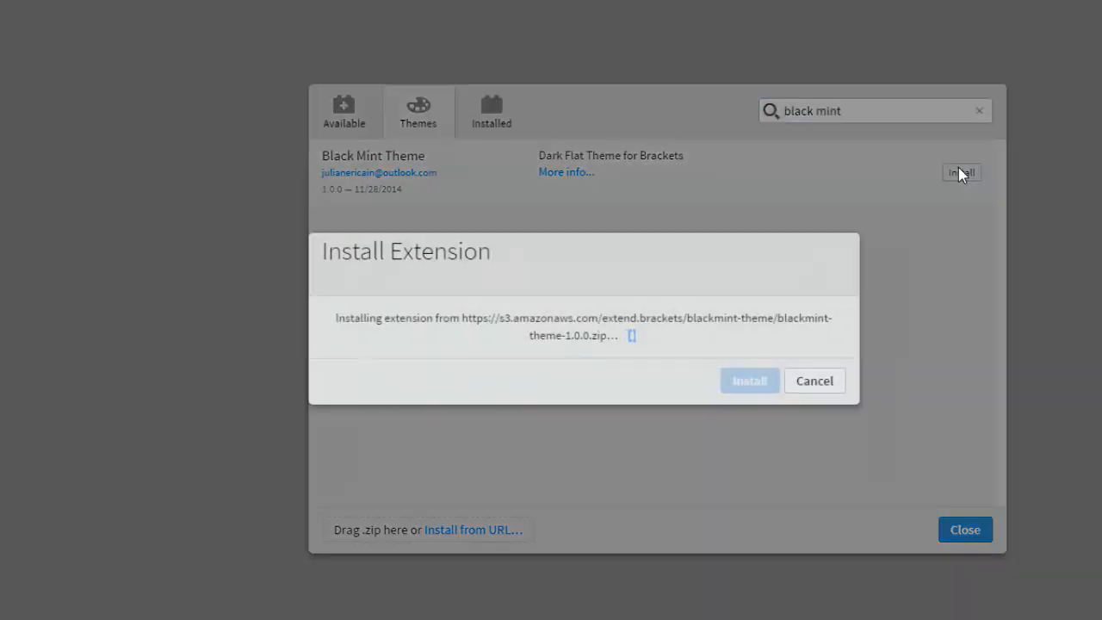
click(819, 372)
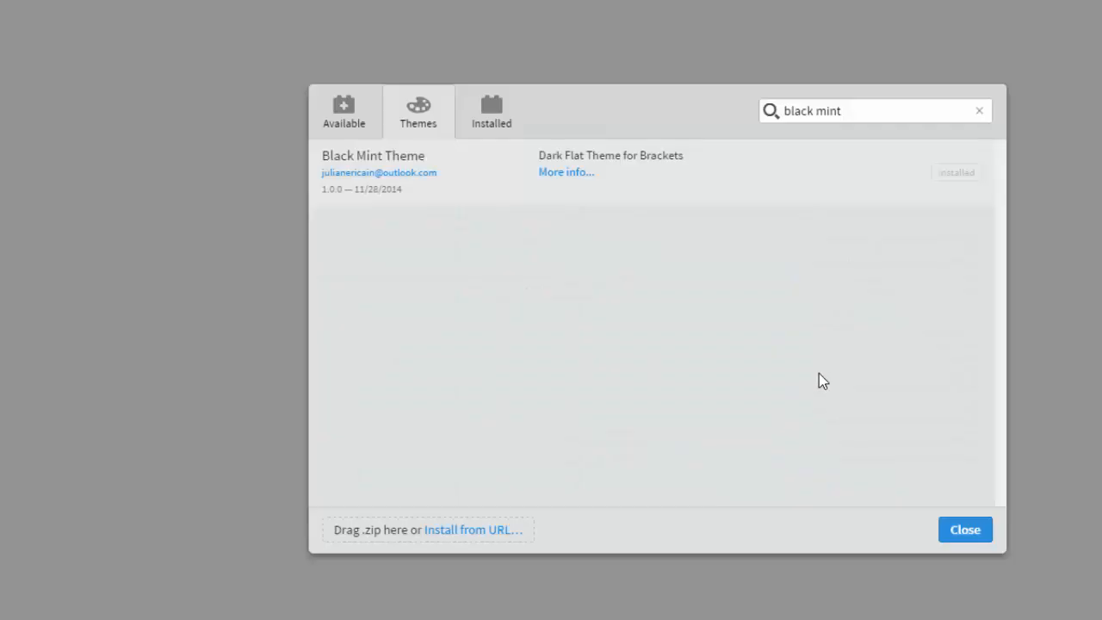
click(962, 529)
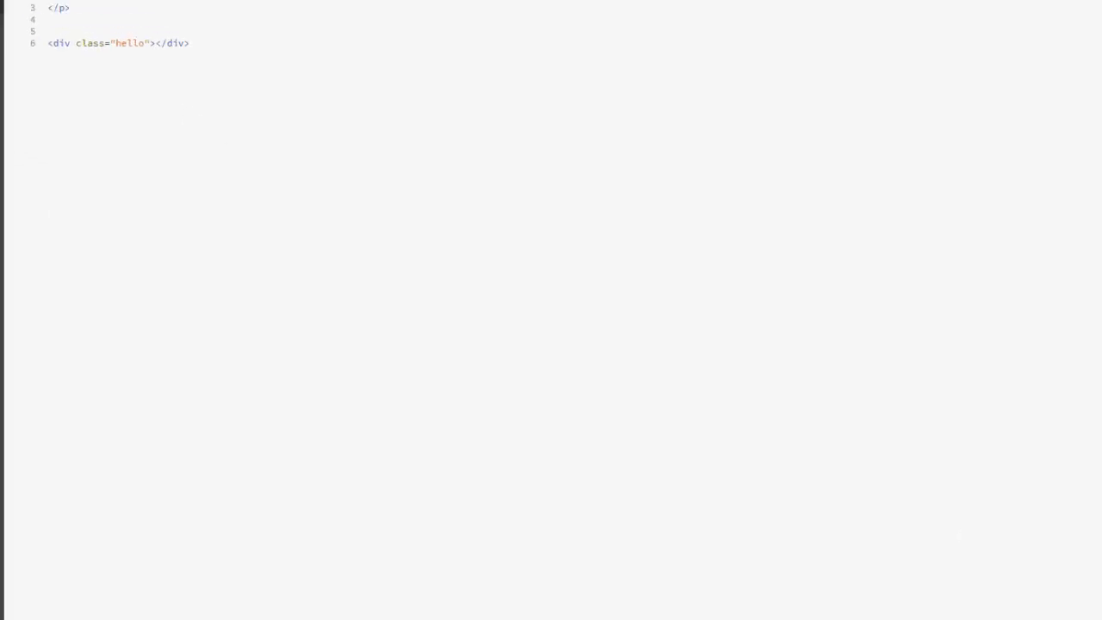
- Apply the Black Mint Theme as the current editor theme in the Themes Settings
click(65, 34)
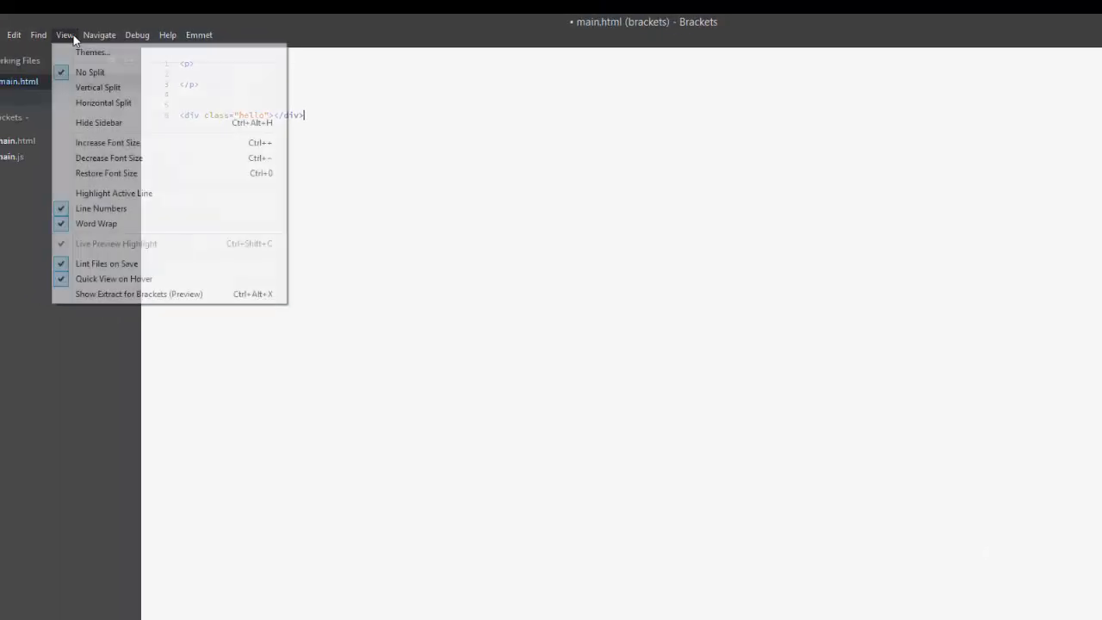
click(86, 53)
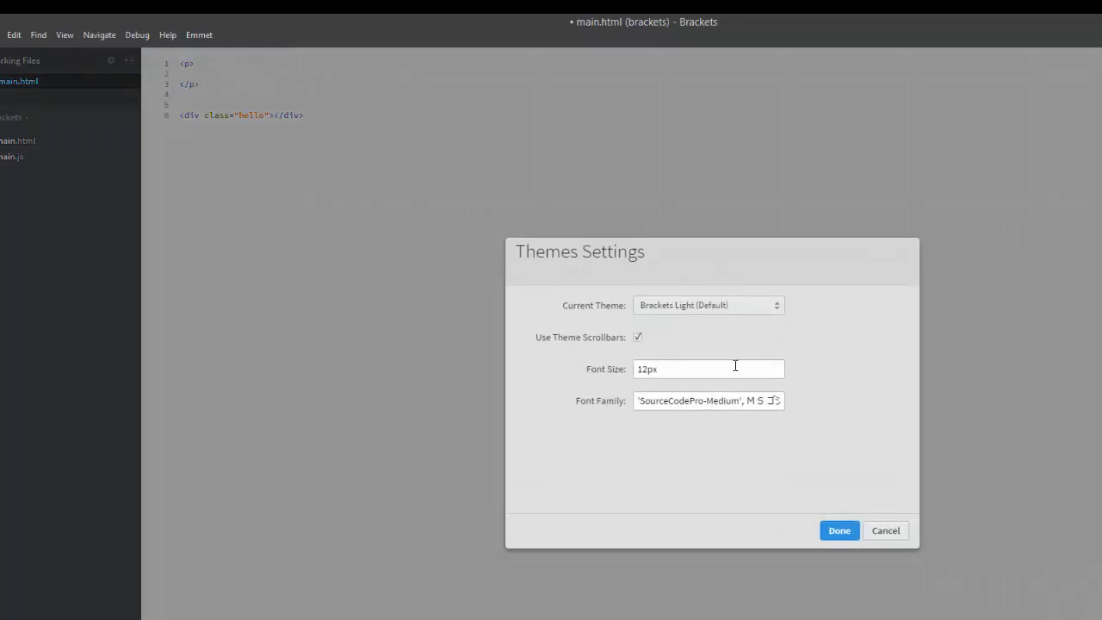
click(732, 308)
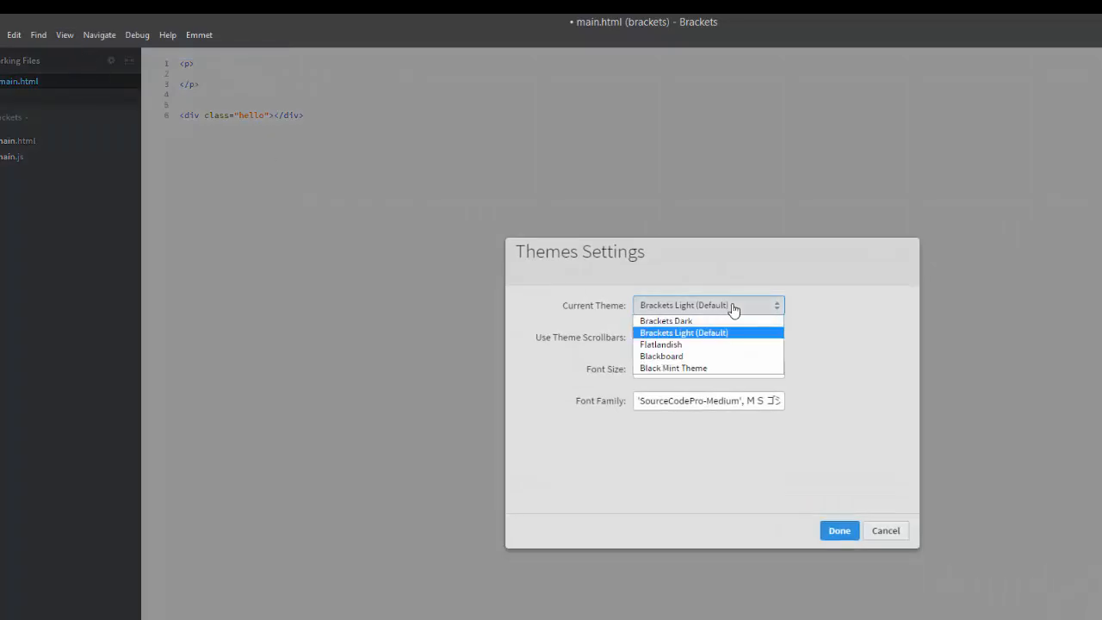
click(707, 368)
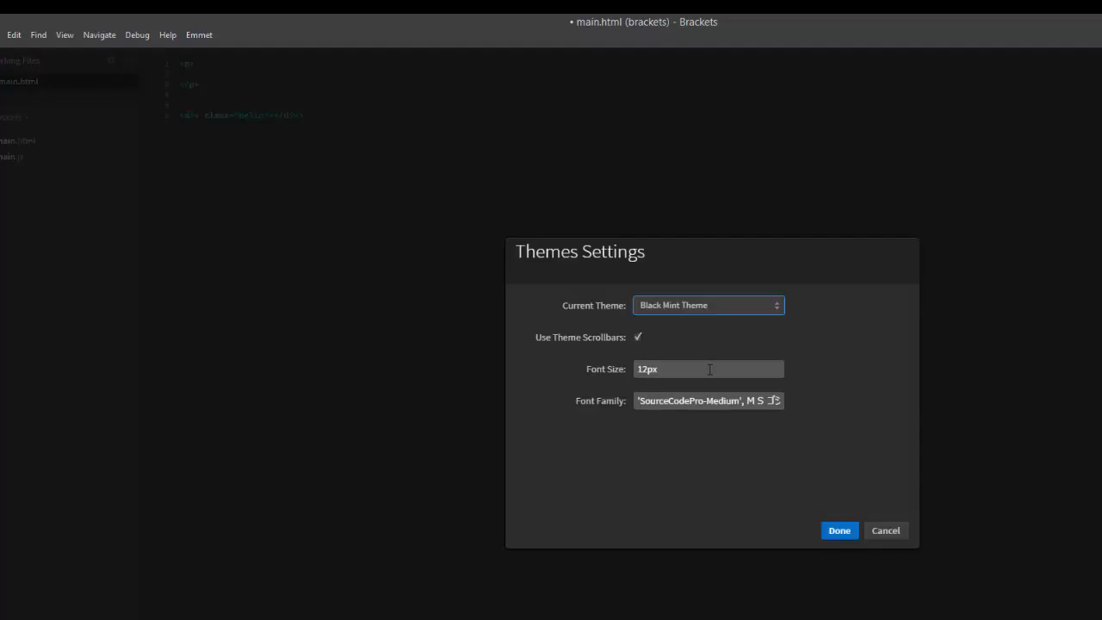
click(835, 530)
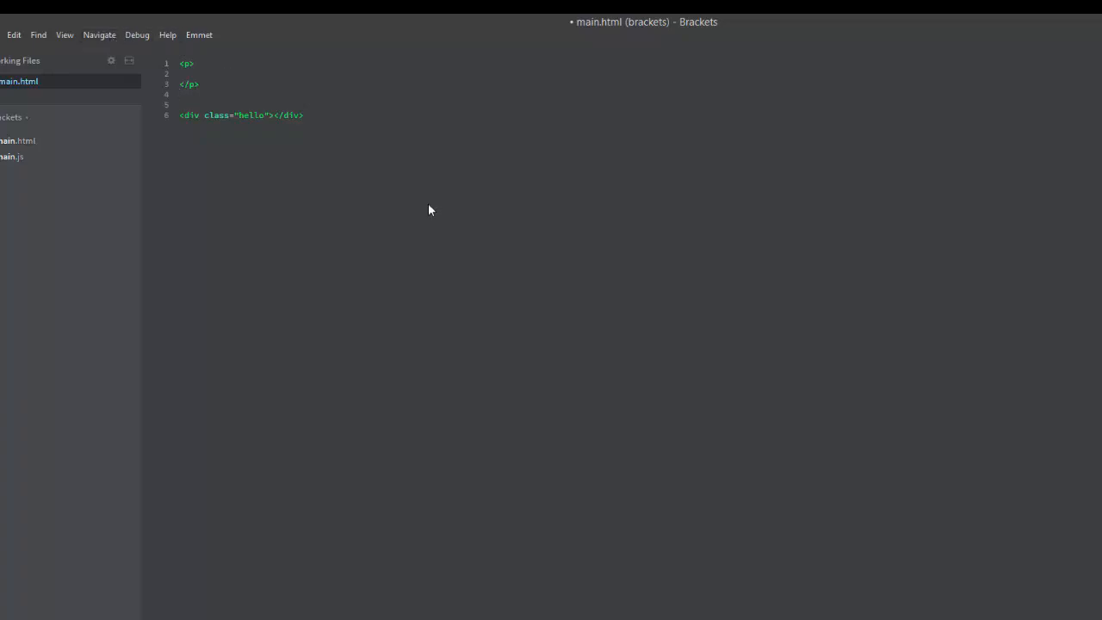
- Switch the current theme back to Brackets Light (Default) in the Themes Settings
click(64, 35)
click(76, 51)
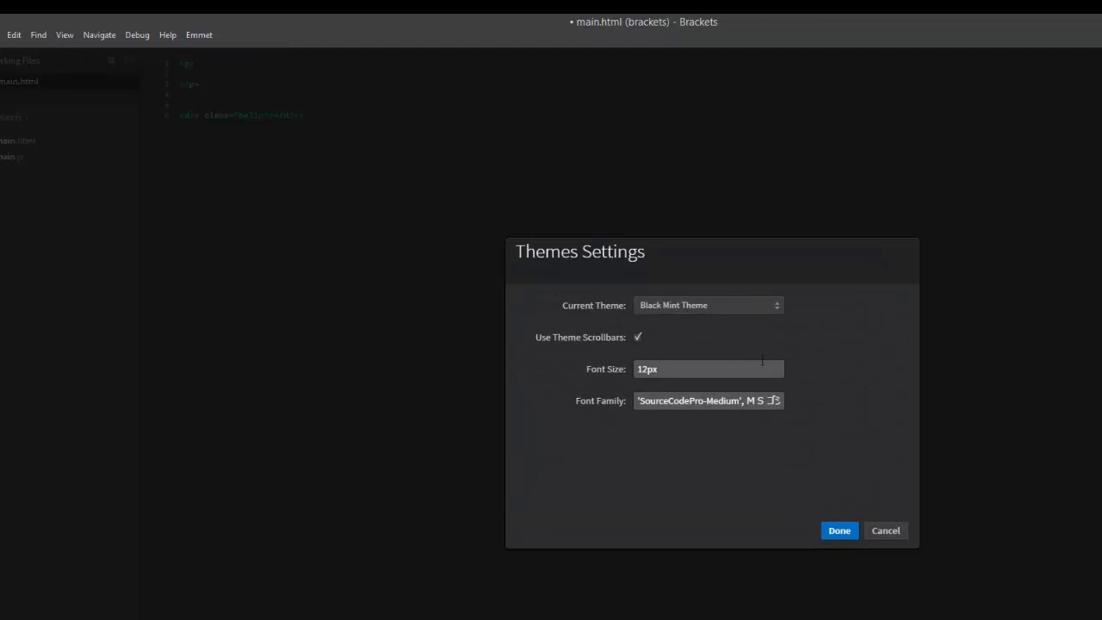
click(727, 307)
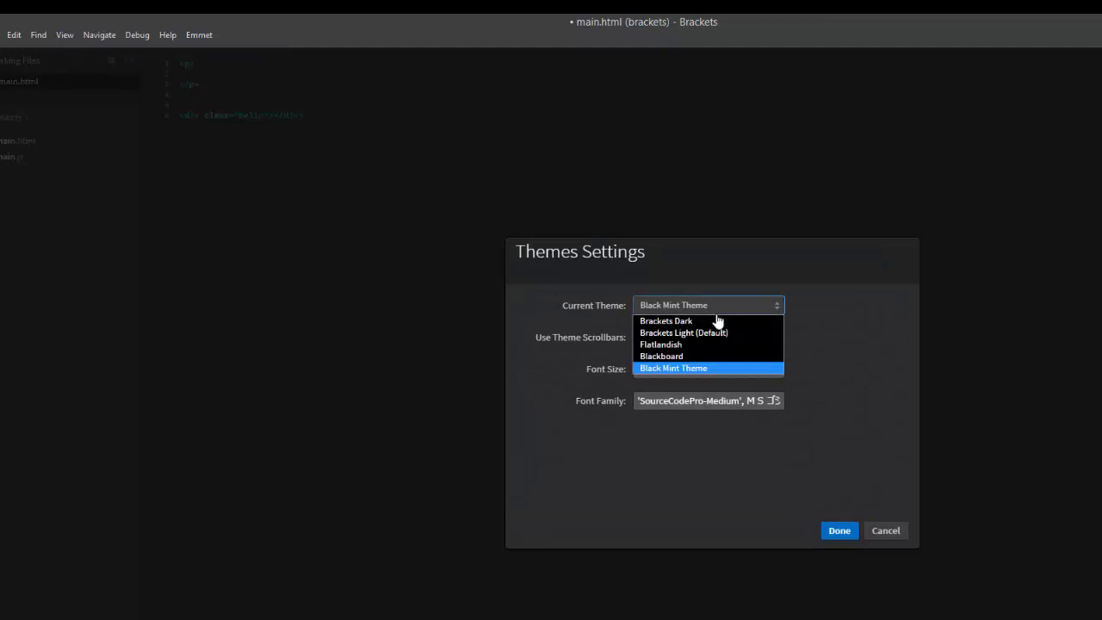
click(714, 333)
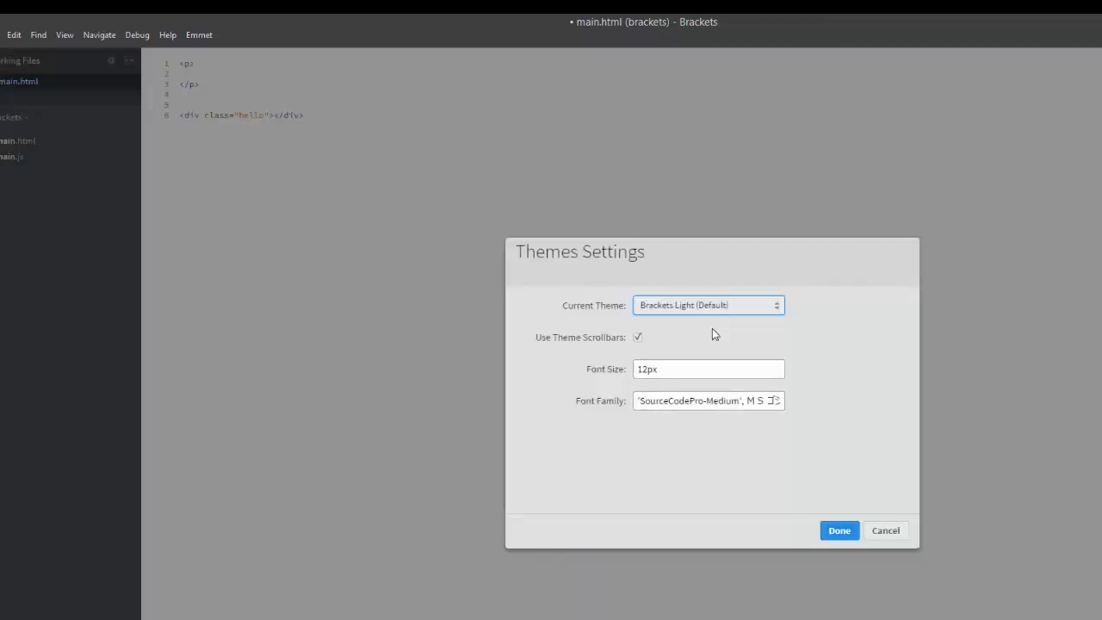
click(844, 531)
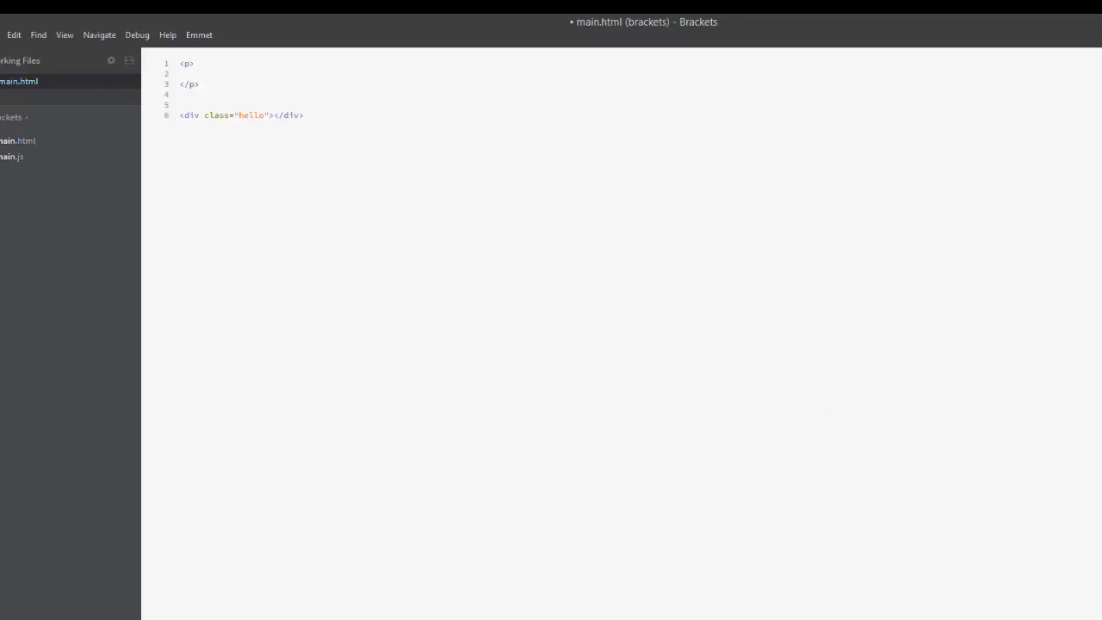
- Remove the installed Black Mint Theme through the Extension Manager and reload Brackets, saving the changes in main.html
click(1100, 85)
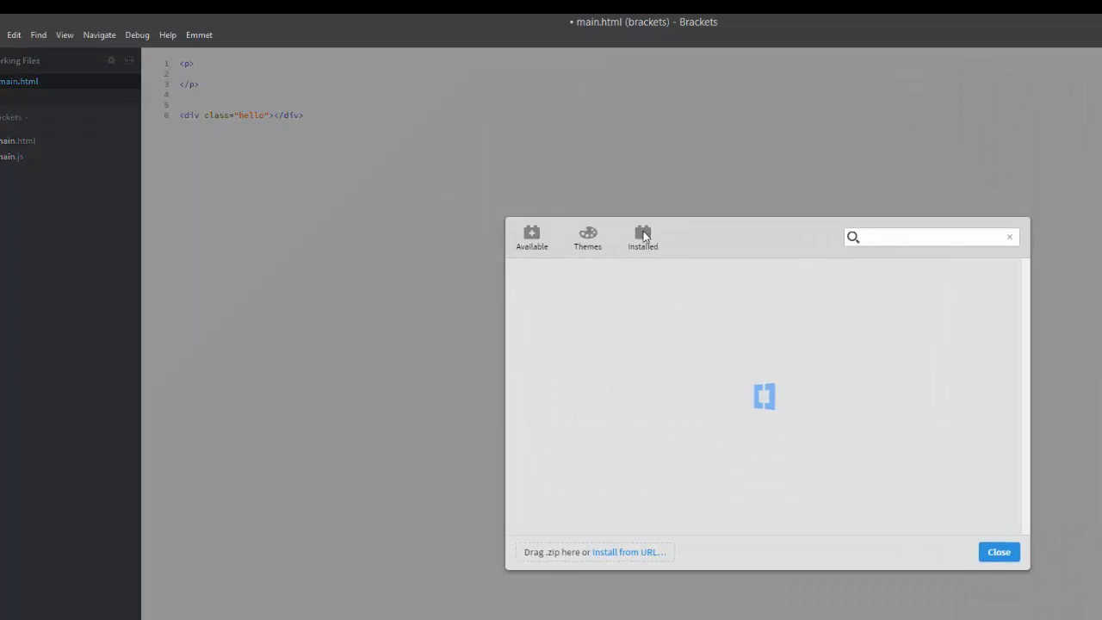
click(643, 230)
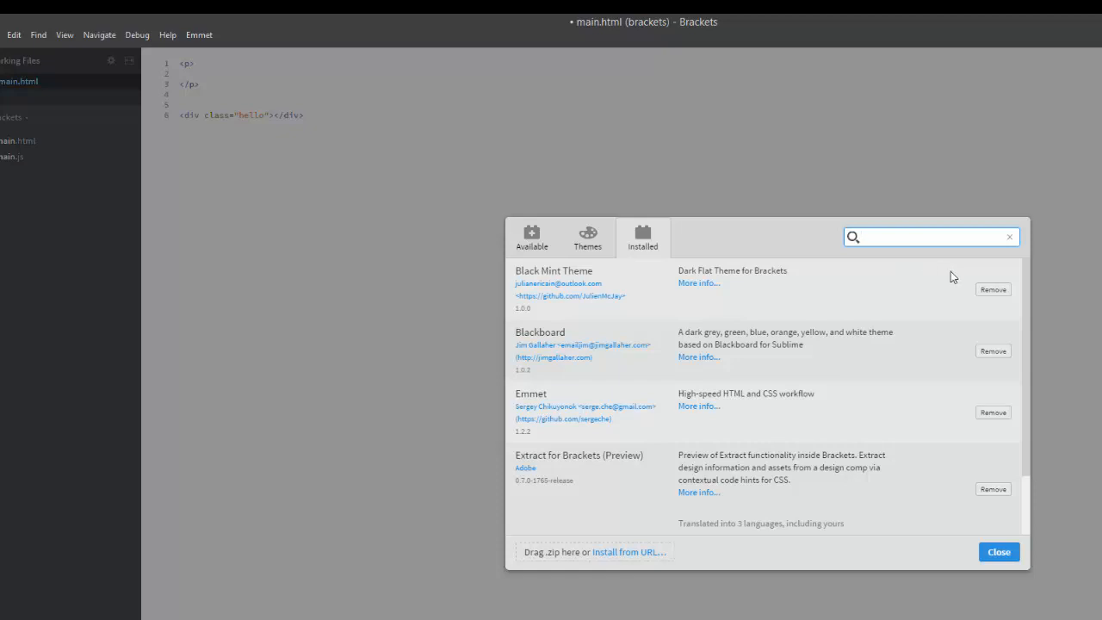
click(1001, 292)
click(998, 555)
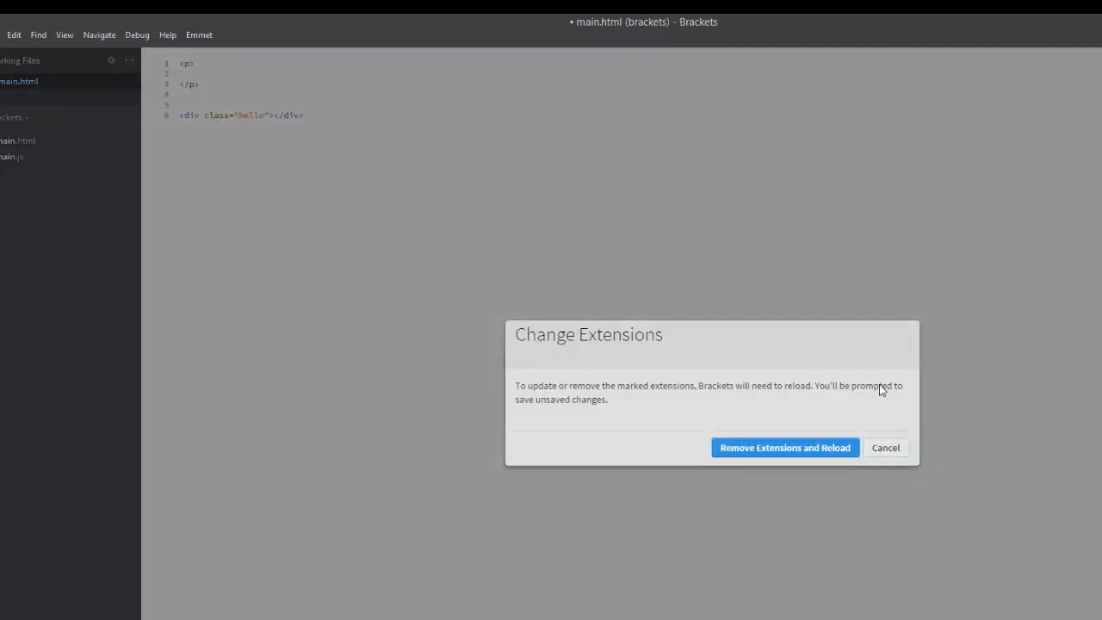
click(837, 448)
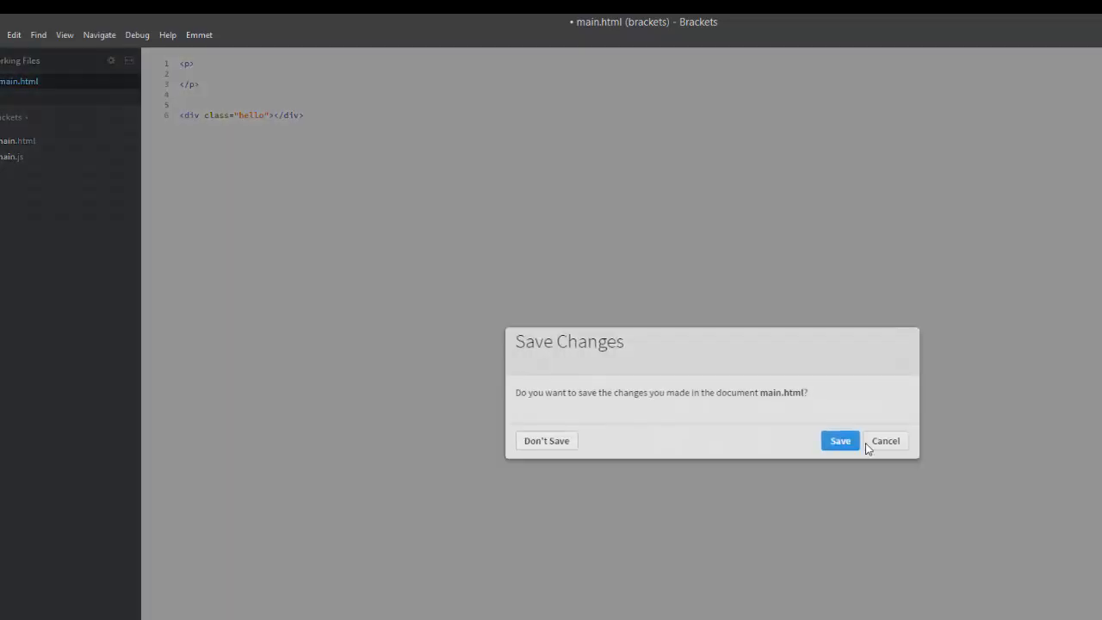
click(831, 443)
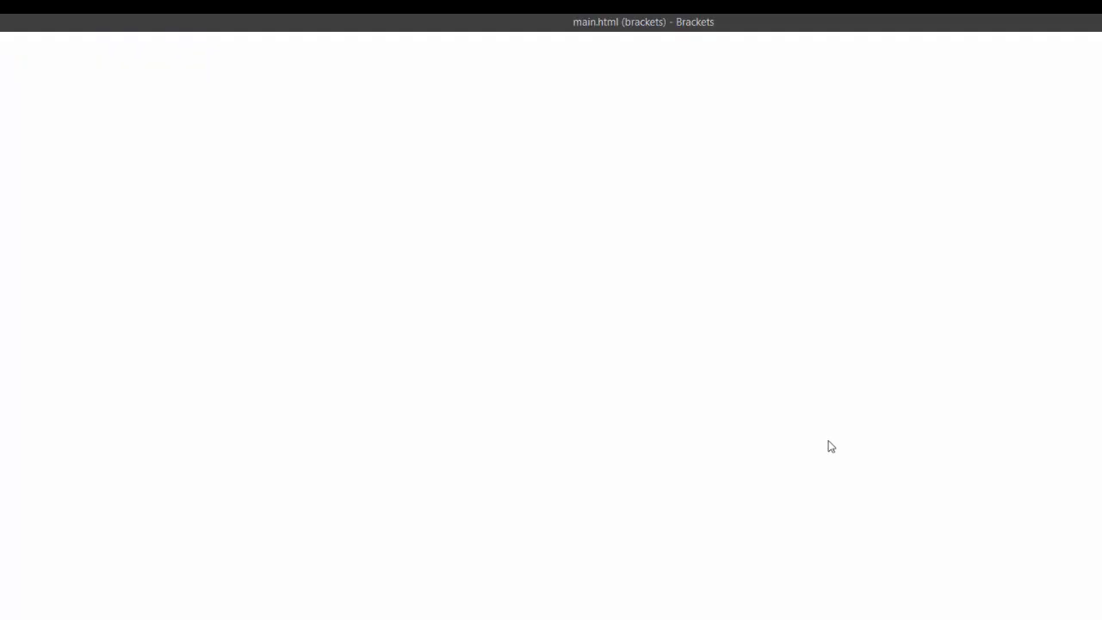